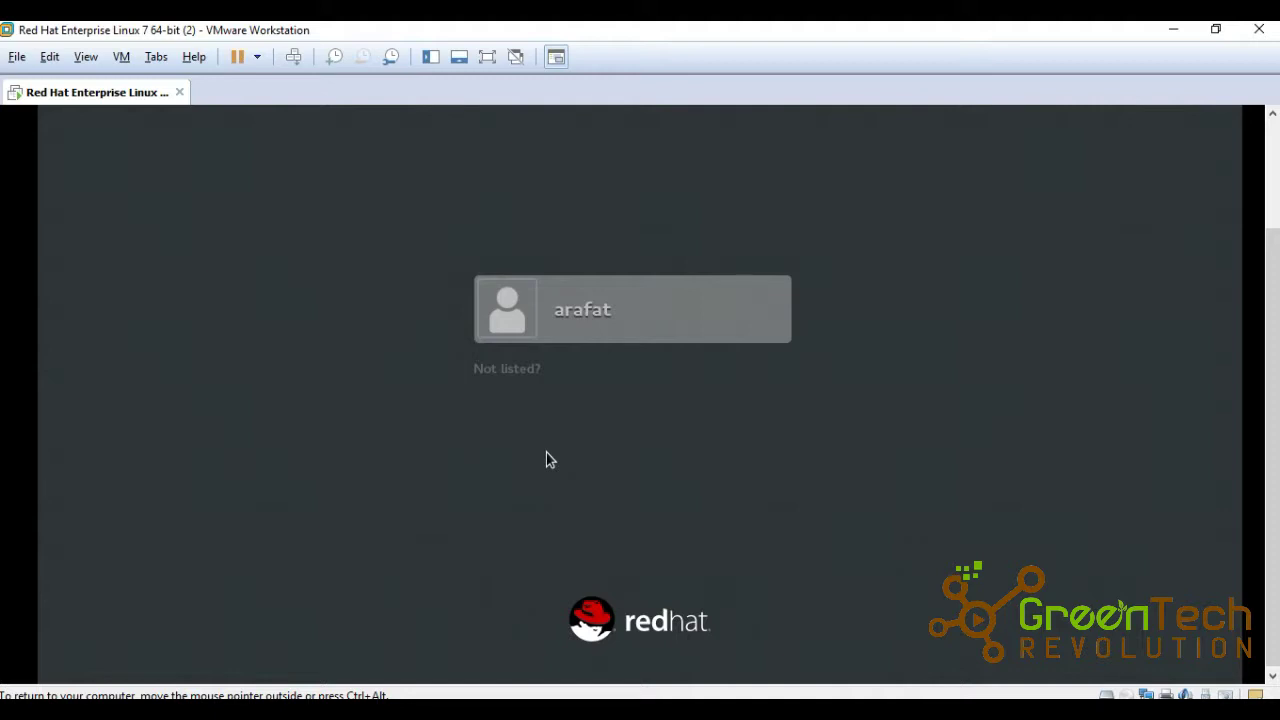
Bring the Notepad shortcut notes in front of the virtual machine.
key(alt+Tab)
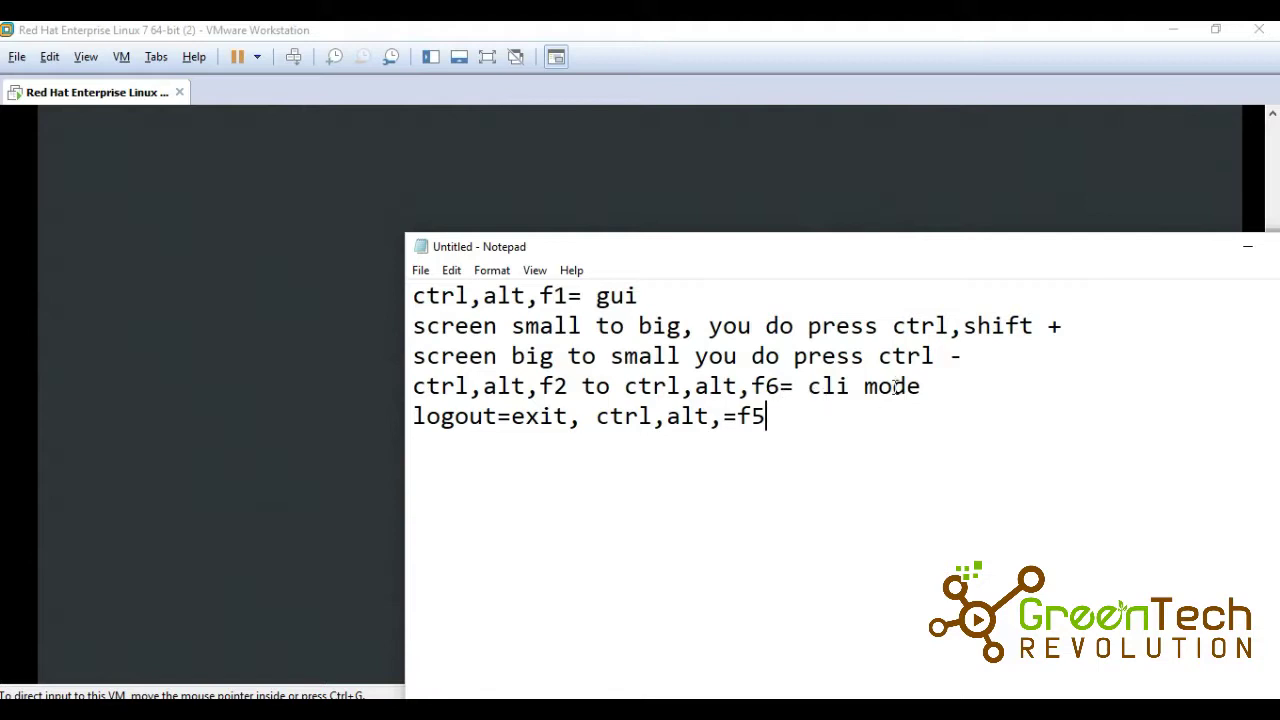
Return to the RHEL 7 virtual machine window in VMware Workstation.
click(185, 318)
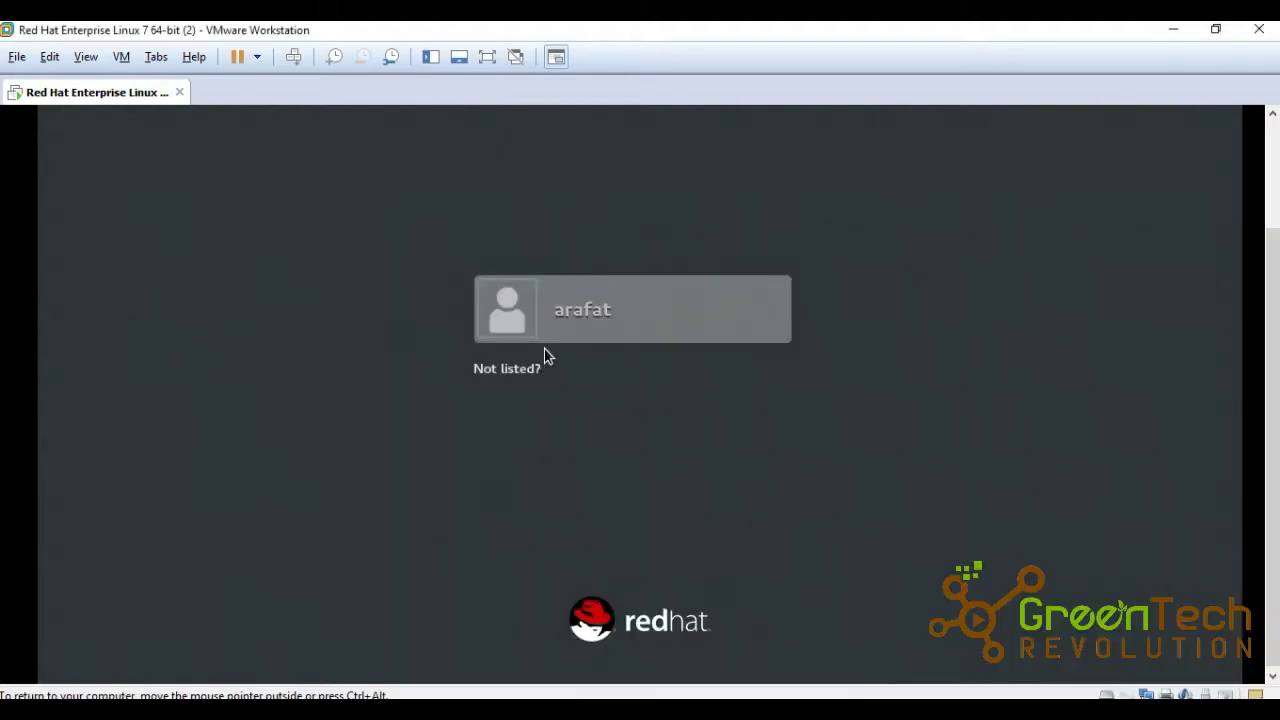
Sign in to GNOME as the regular user with its password, then release input from the VM.
click(591, 328)
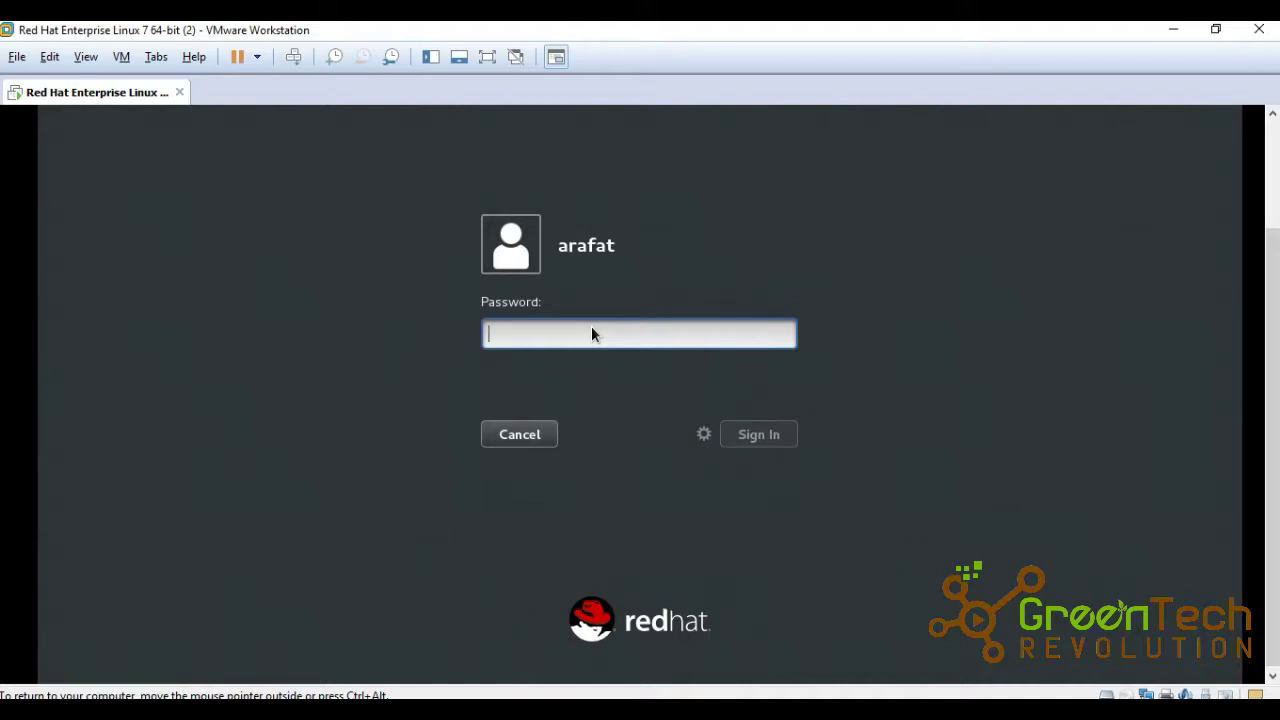
text(••••••)
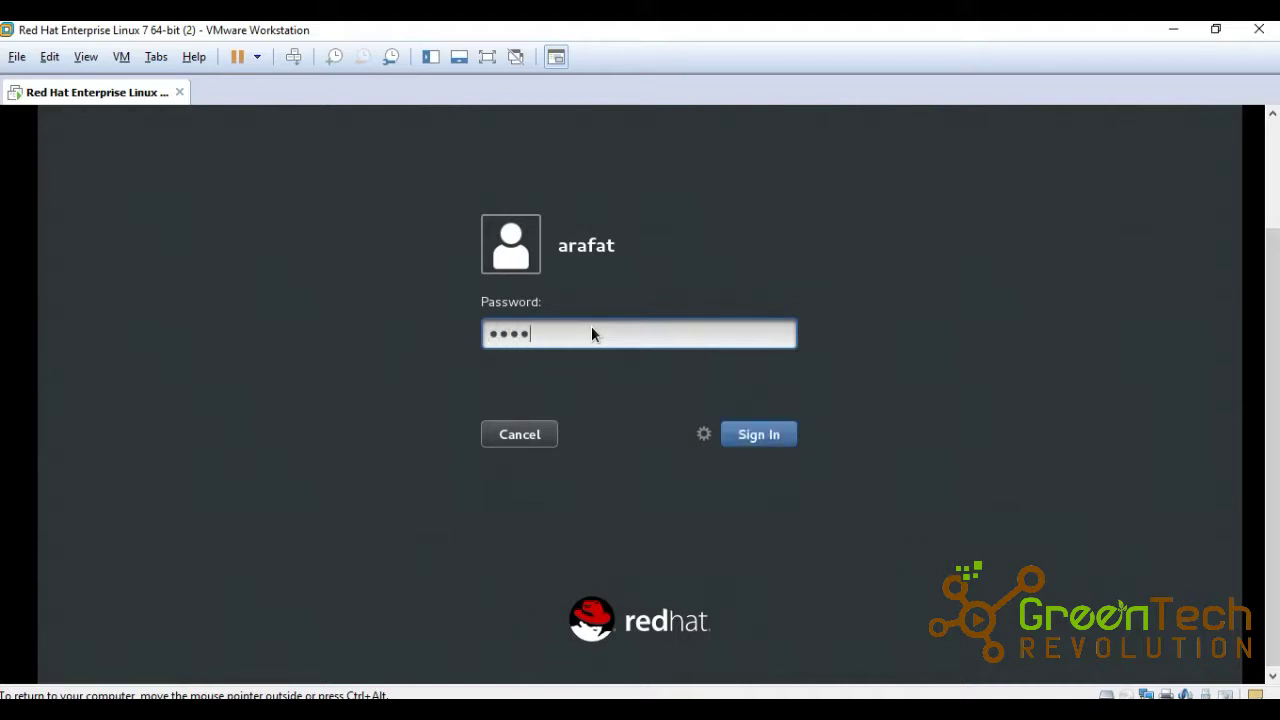
key(Return)
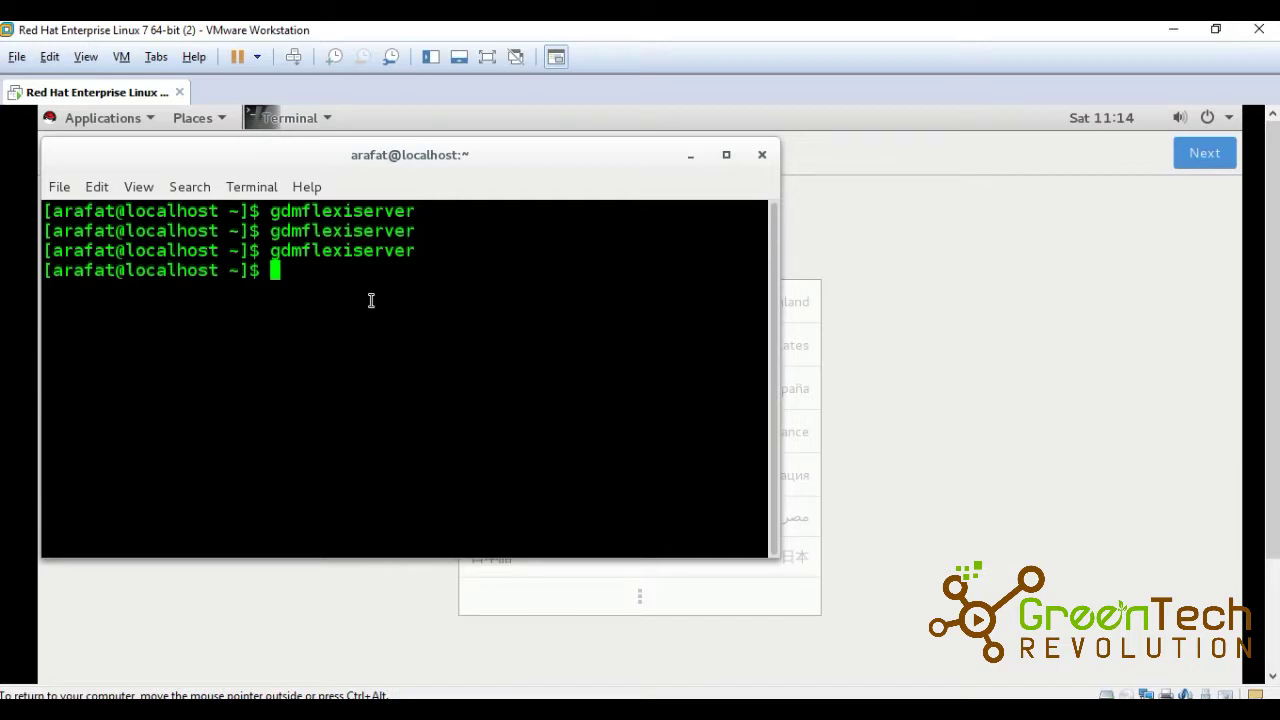
key(ctrl+alt)
Zoom the guest terminal text in two steps, then out three steps to its smallest size.
click(374, 402)
key(ctrl+plus)
key(ctrl+plus)
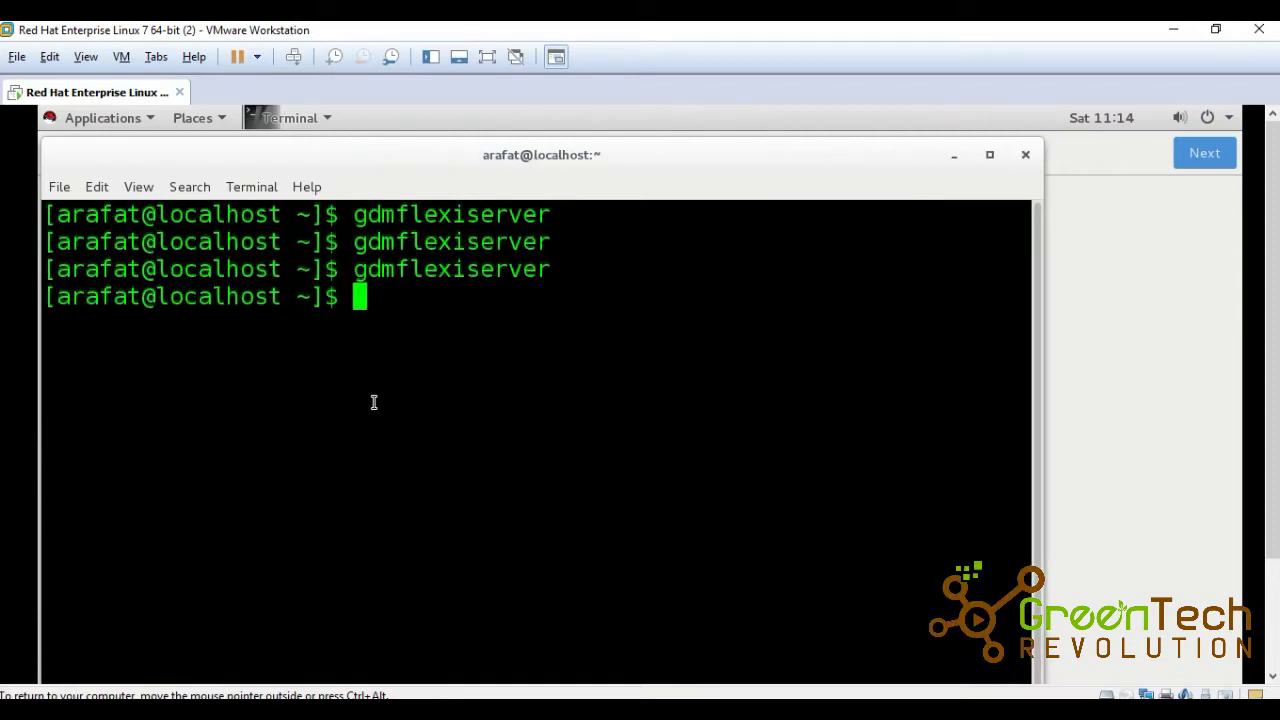
key(ctrl+plus)
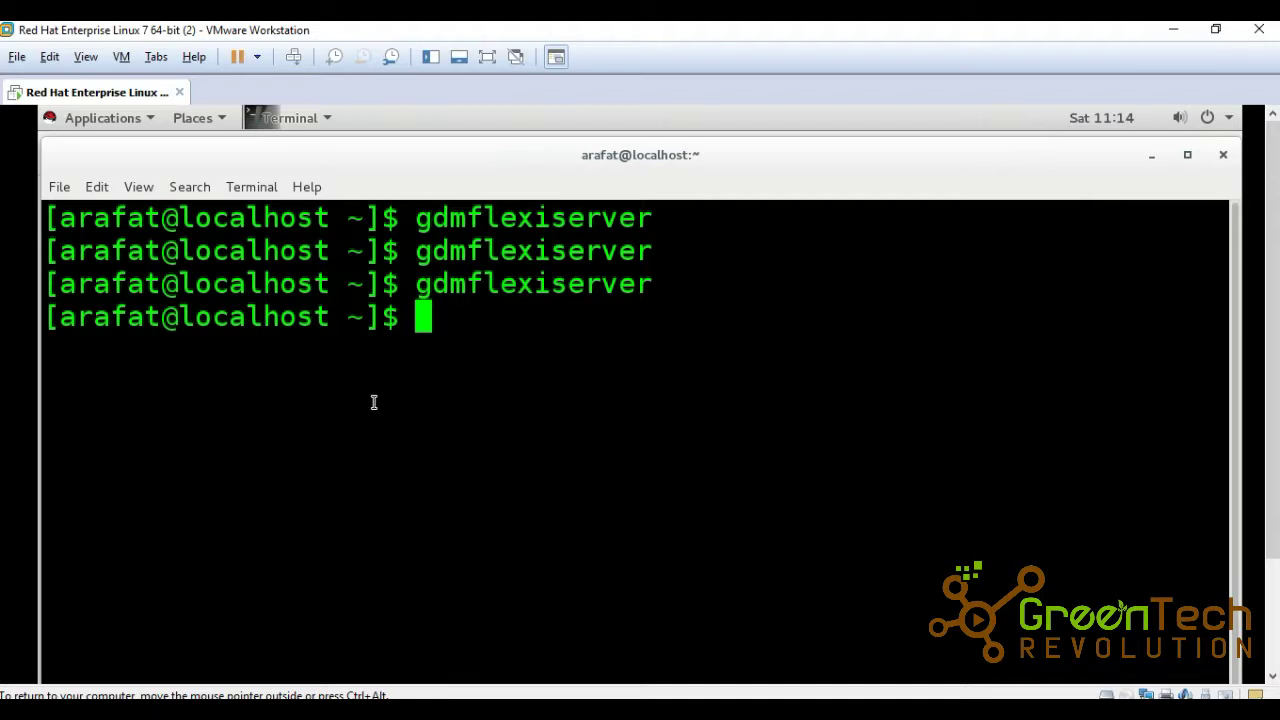
key(ctrl+minus)
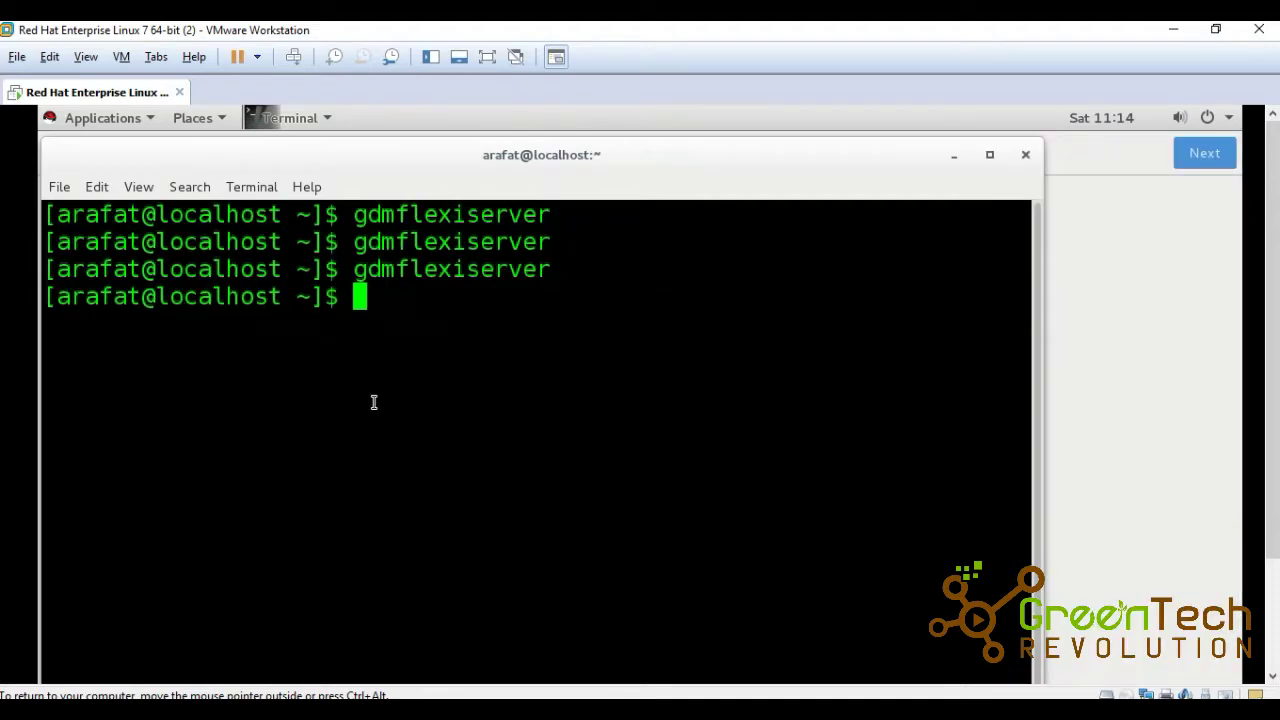
key(ctrl+minus)
key(ctrl+minus)
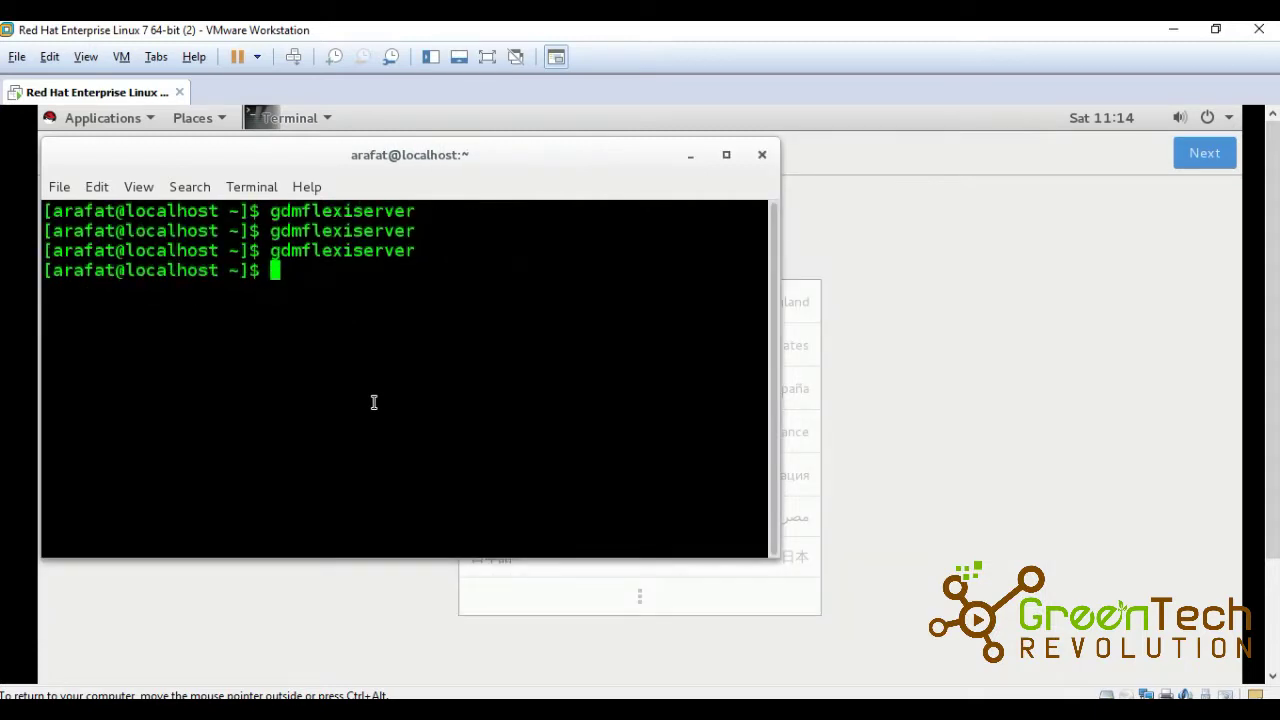
key(ctrl+minus)
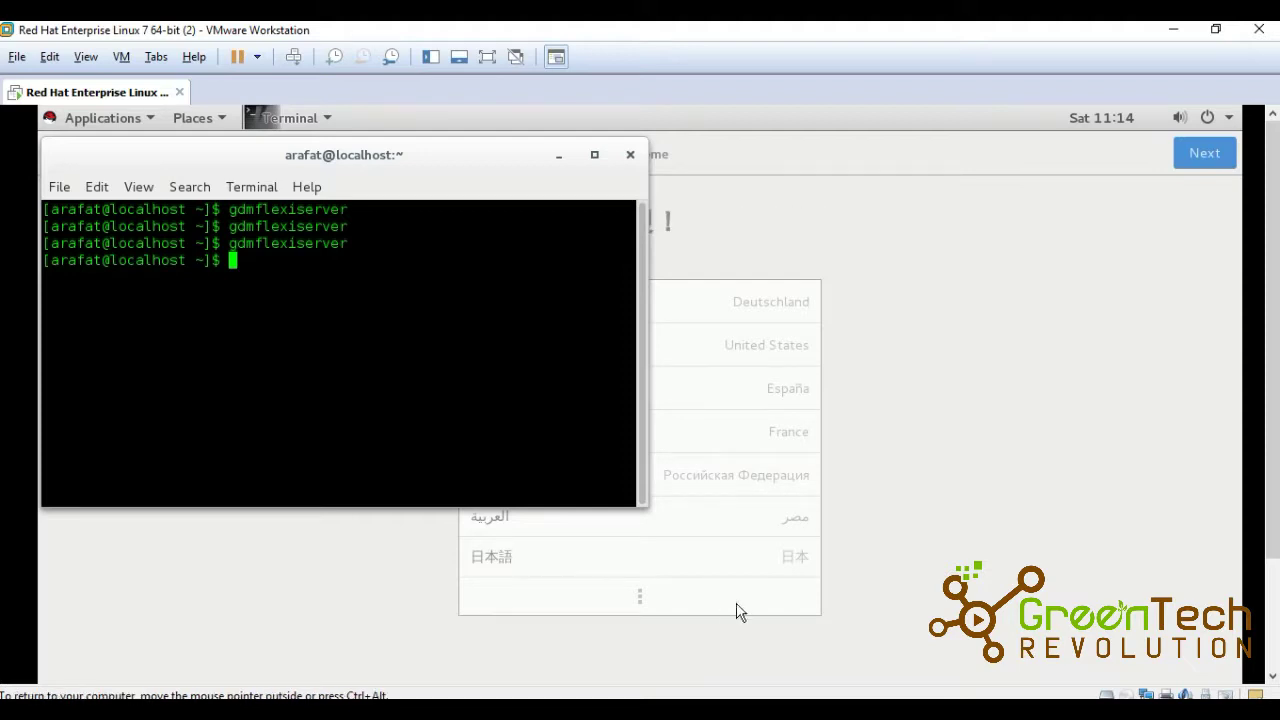
key(alt+Tab)
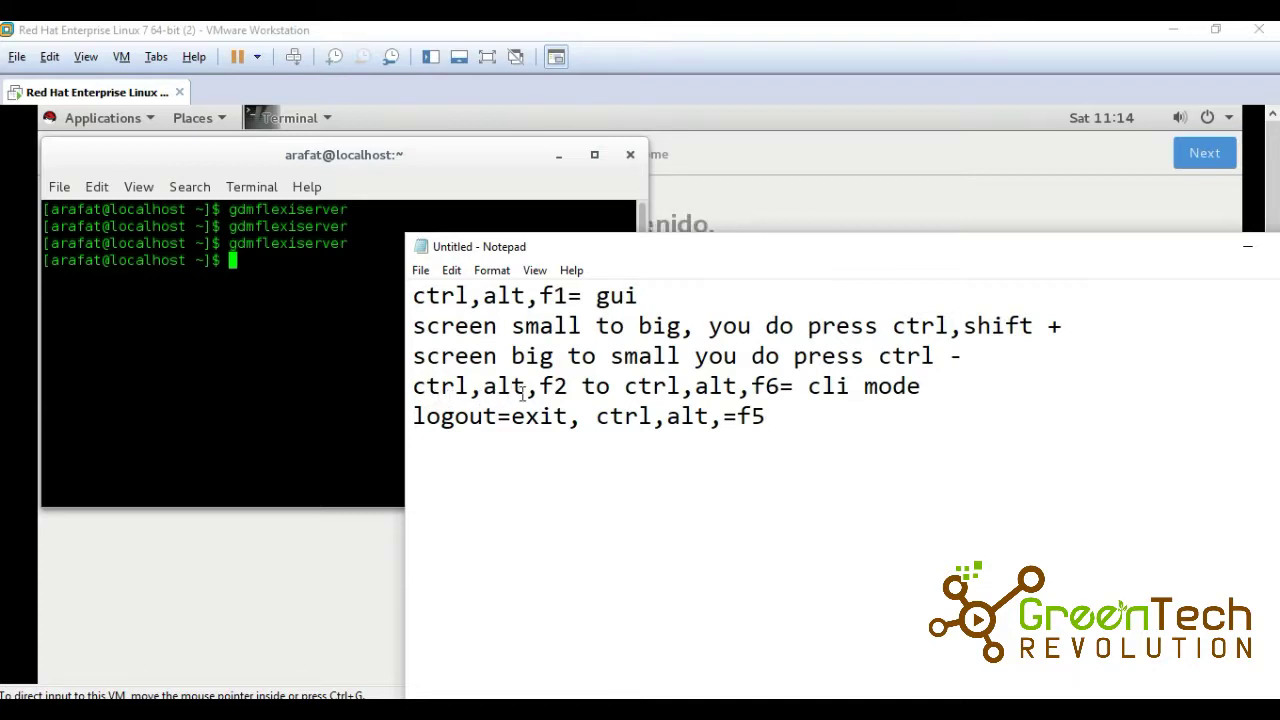
Return to the VM and switch the guest to the tty2 text console with Ctrl+Alt+F2.
click(268, 360)
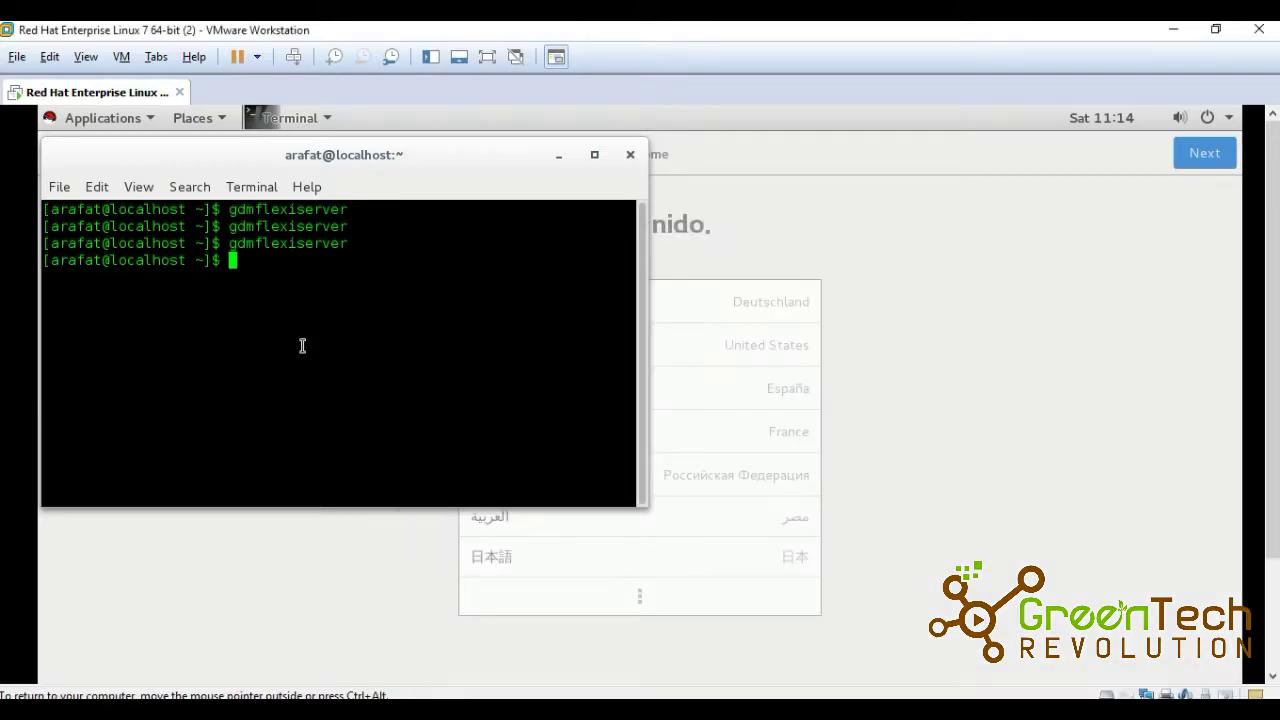
key(ctrl+alt+F2)
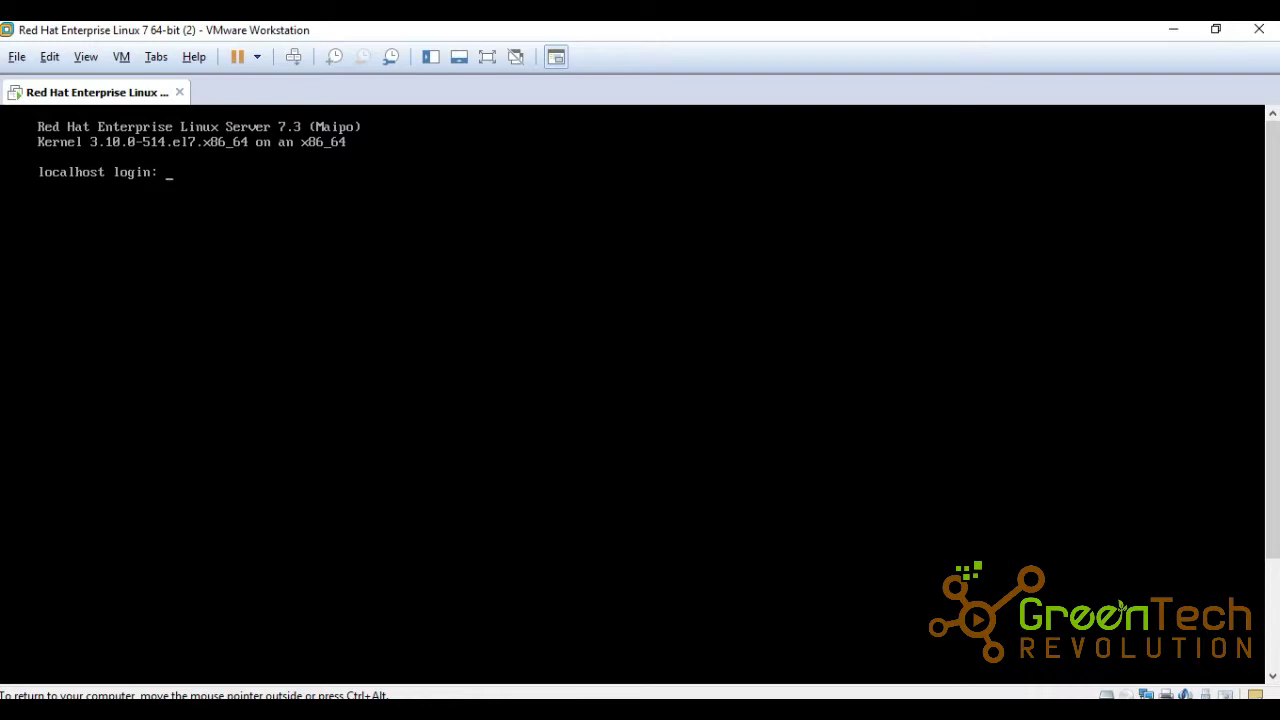
Log in as root on the text console, then switch back to the GNOME desktop with Ctrl+Alt+F1.
text(root)
key(Return)
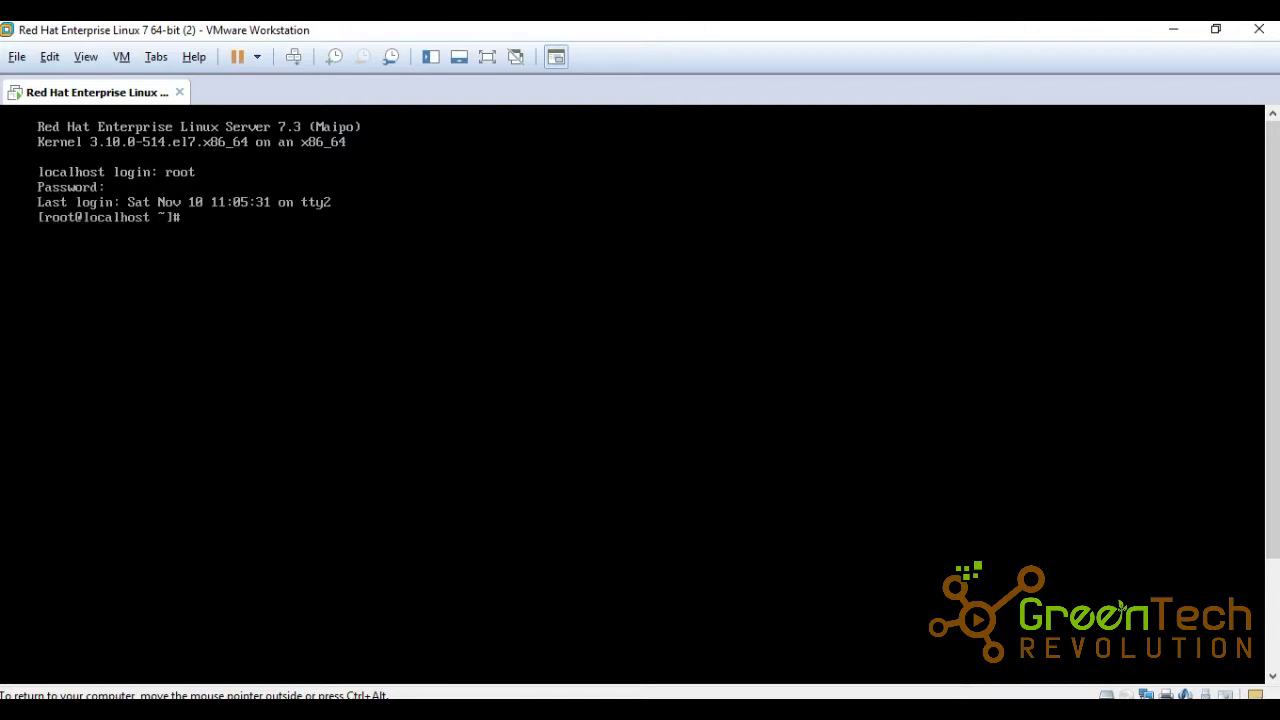
key(Return)
key(Return)
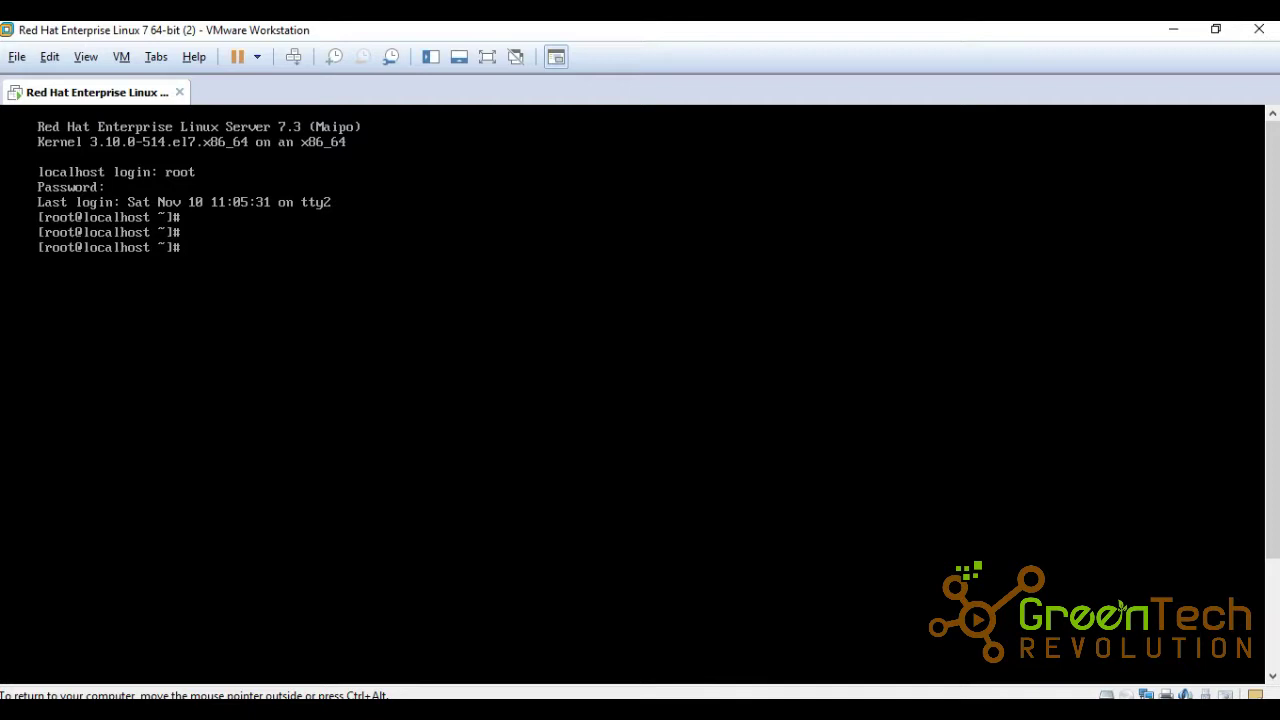
key(ctrl+alt+F1)
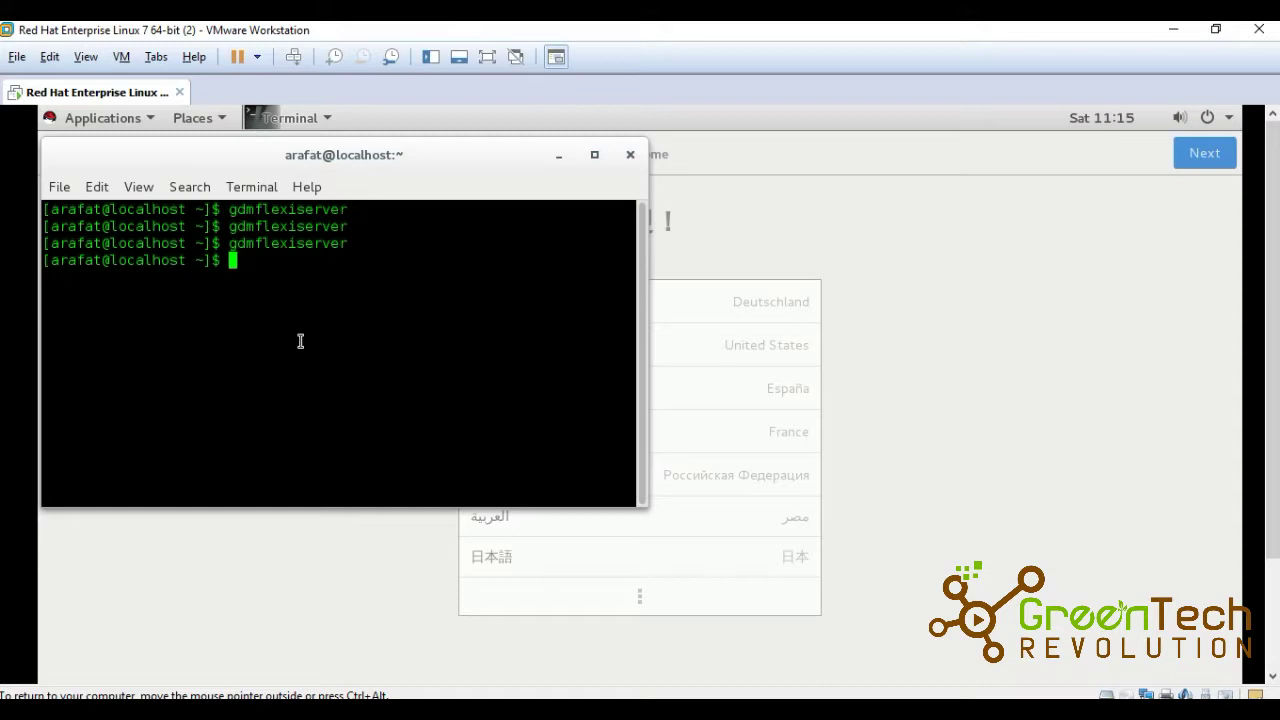
Switch back to the logged-in root text console on tty2.
key(ctrl+alt+F2)
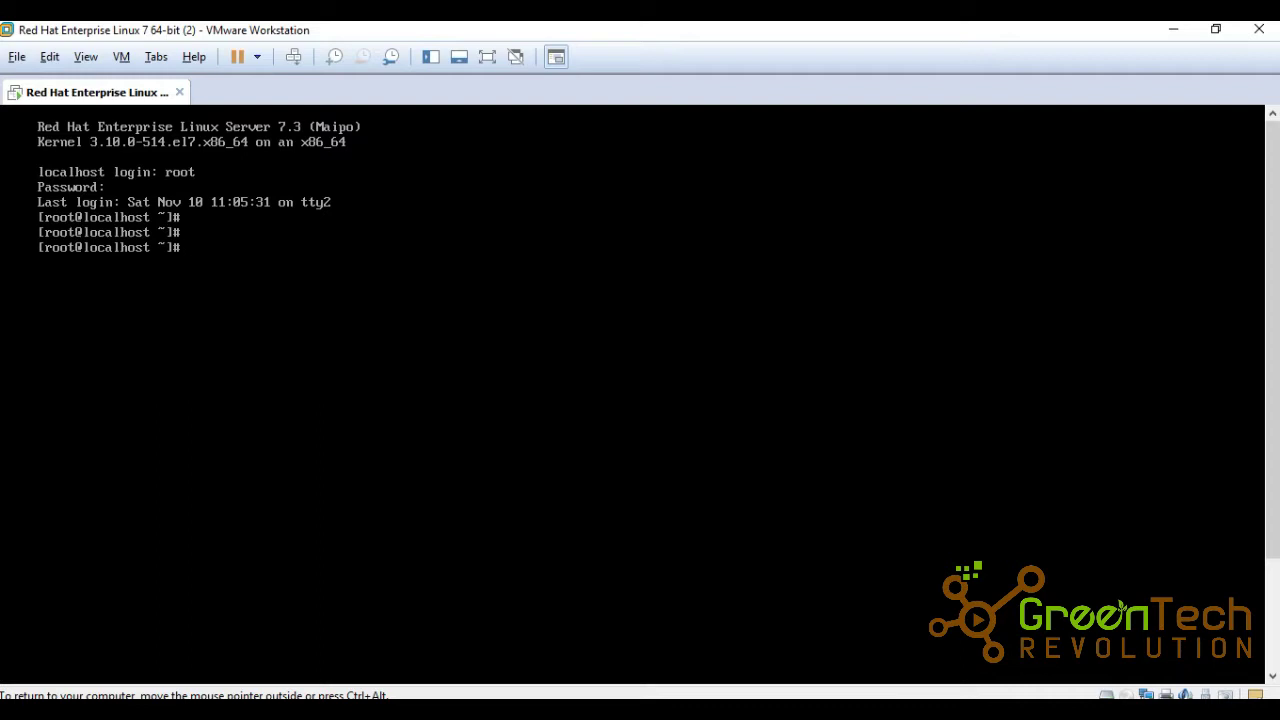
Log root out with exit, then log back in as root with its password.
text(exit)
key(Return)
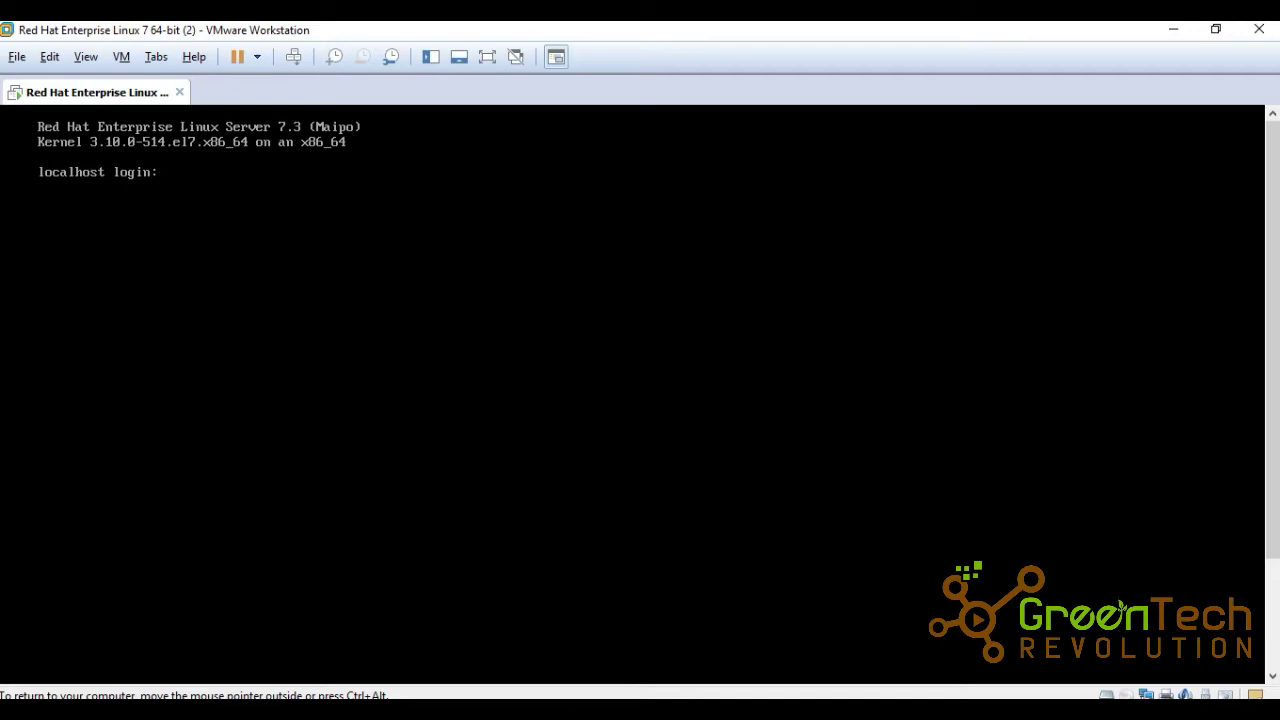
text(root)
key(Return)
key(Return)
text(root)
key(Return)
key(Return)
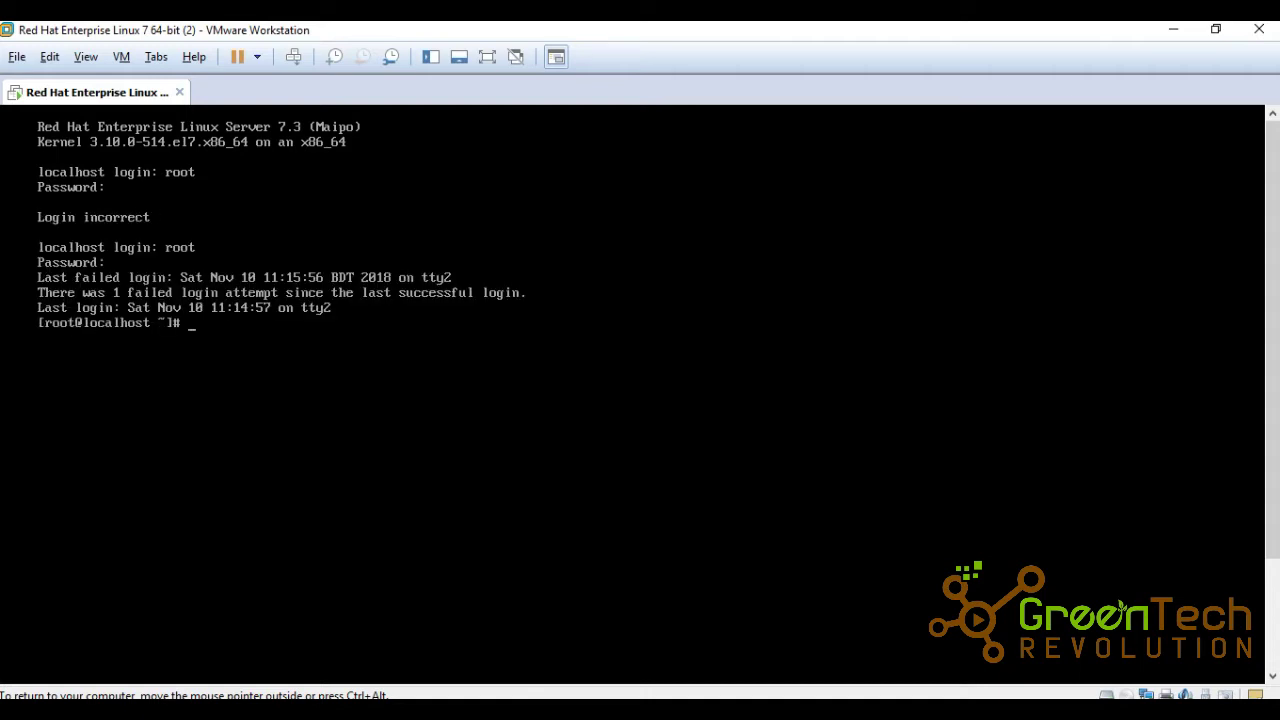
key(Return)
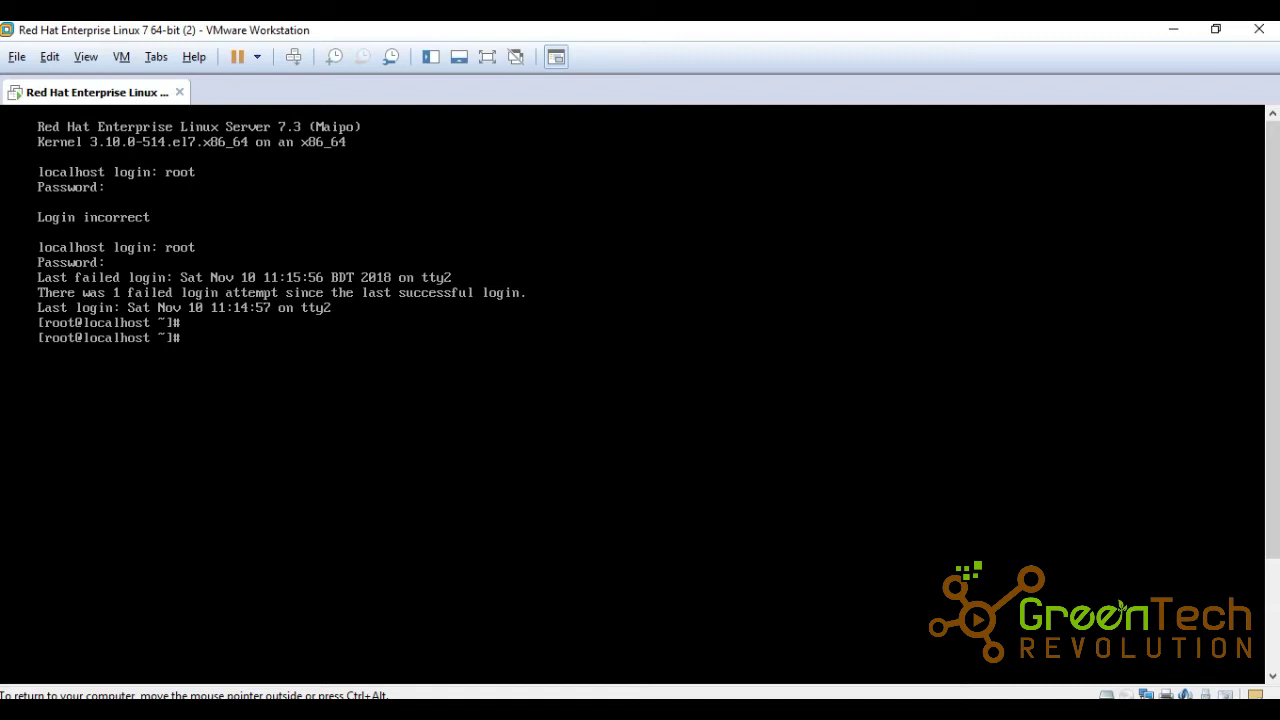
Log root out again and enter the regular user's username at the login prompt.
text(e)
text(t)
key(Return)
text(arafat)
key(Return)
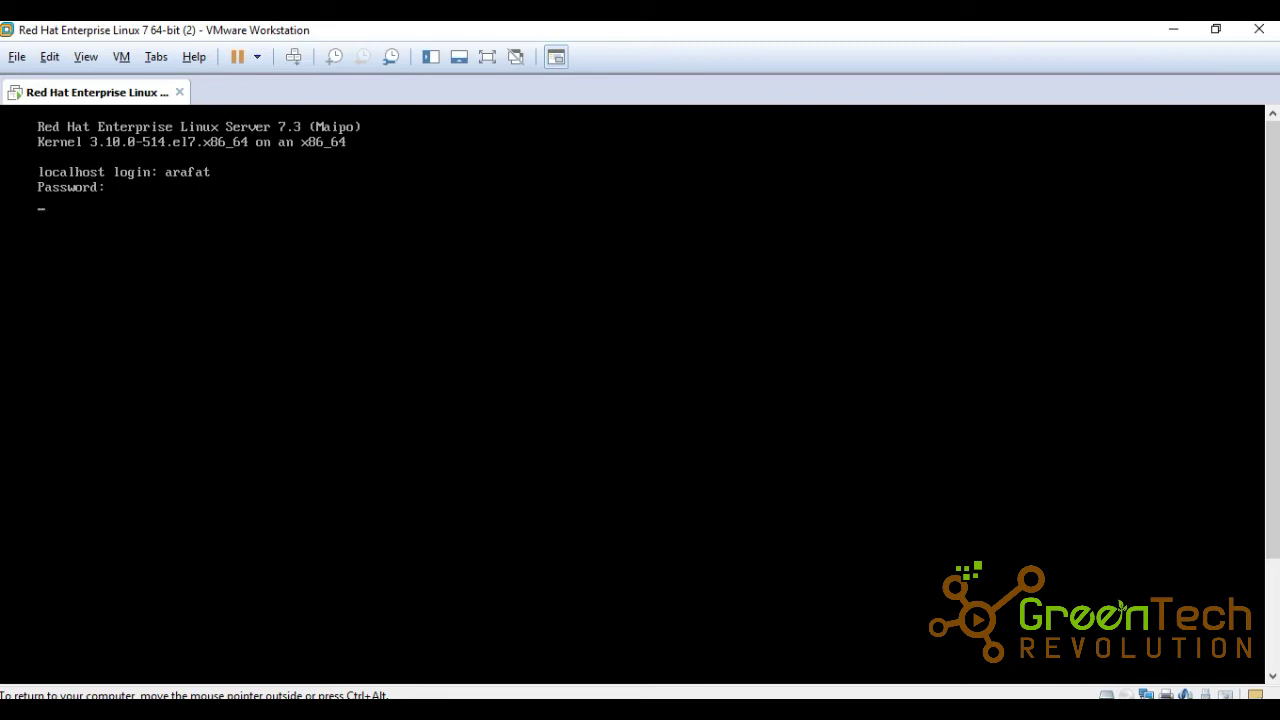
Finish the regular user's console login to a fresh shell prompt and release input from the VM.
key(Return)
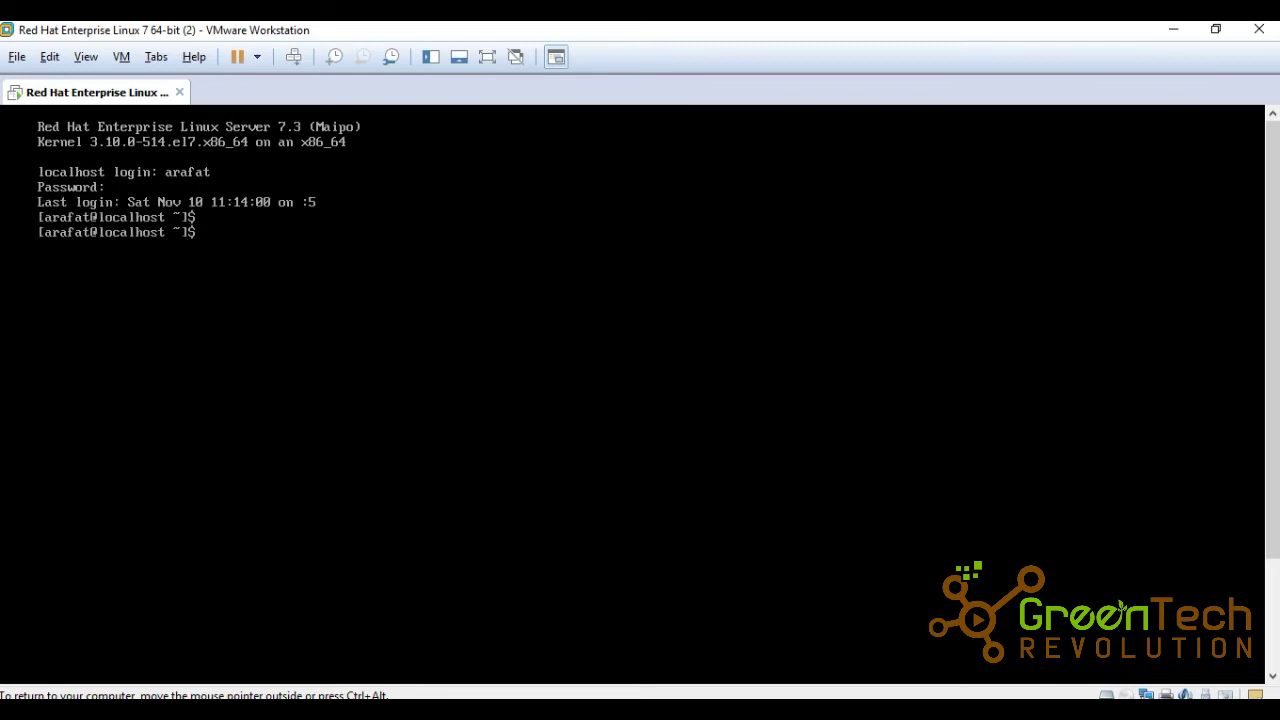
key(ctrl+alt)
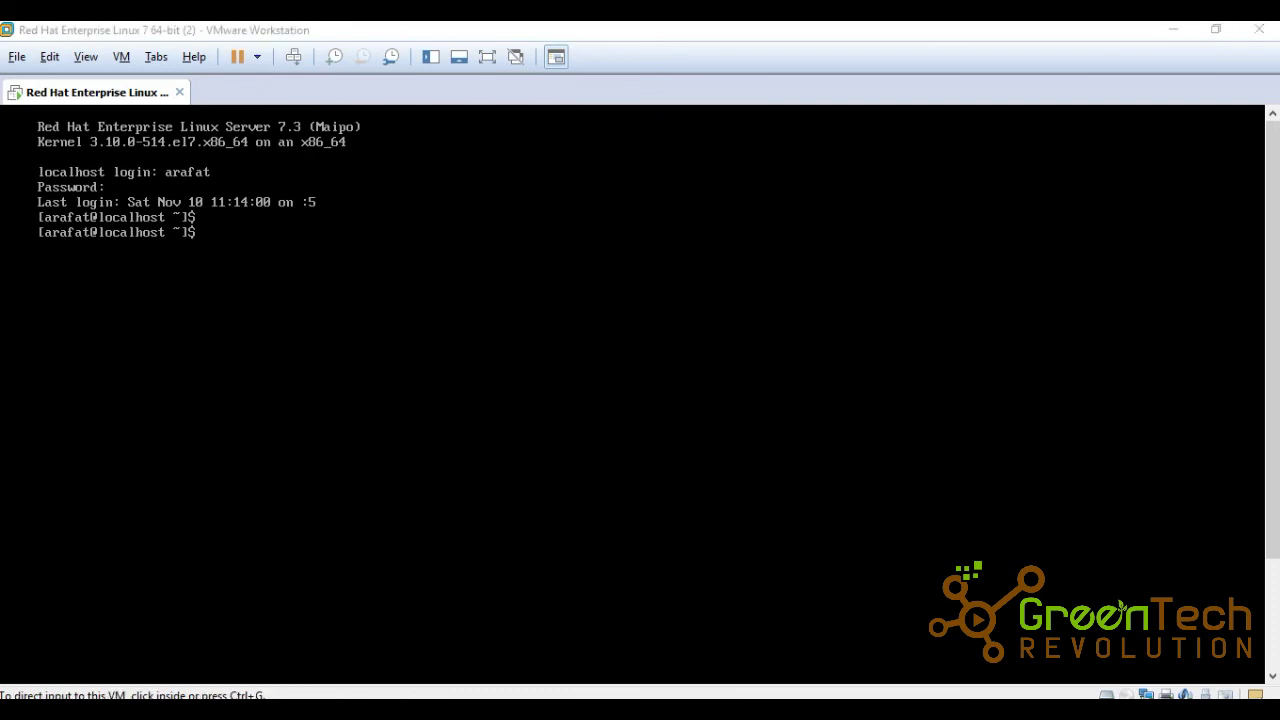